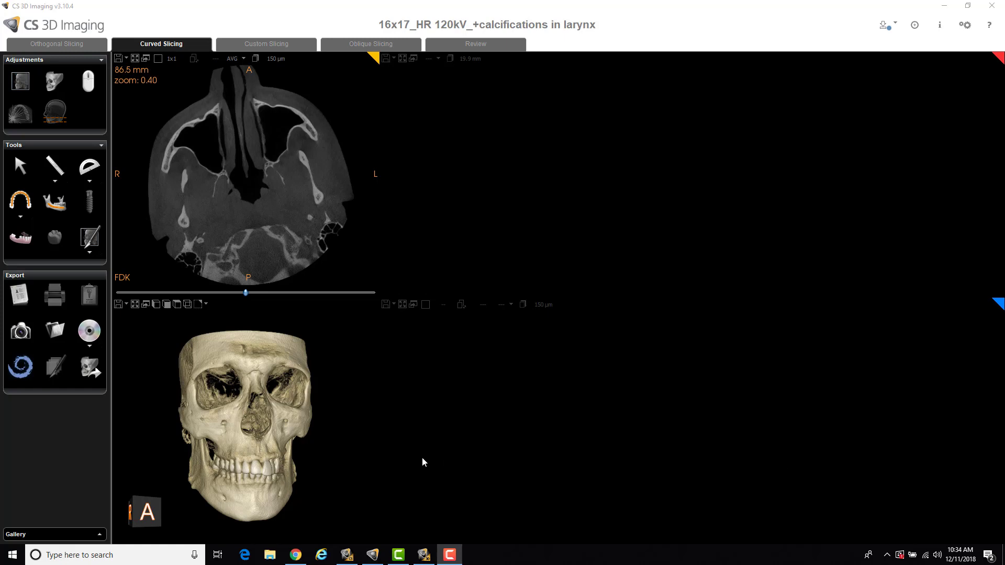
# - Rotate the 3D skull through frontal, left and right three-quarter views
pyautogui.moveTo(322, 432)
pyautogui.mouseDown()
pyautogui.moveTo(294, 433)
pyautogui.moveTo(308, 434)
pyautogui.mouseUp()
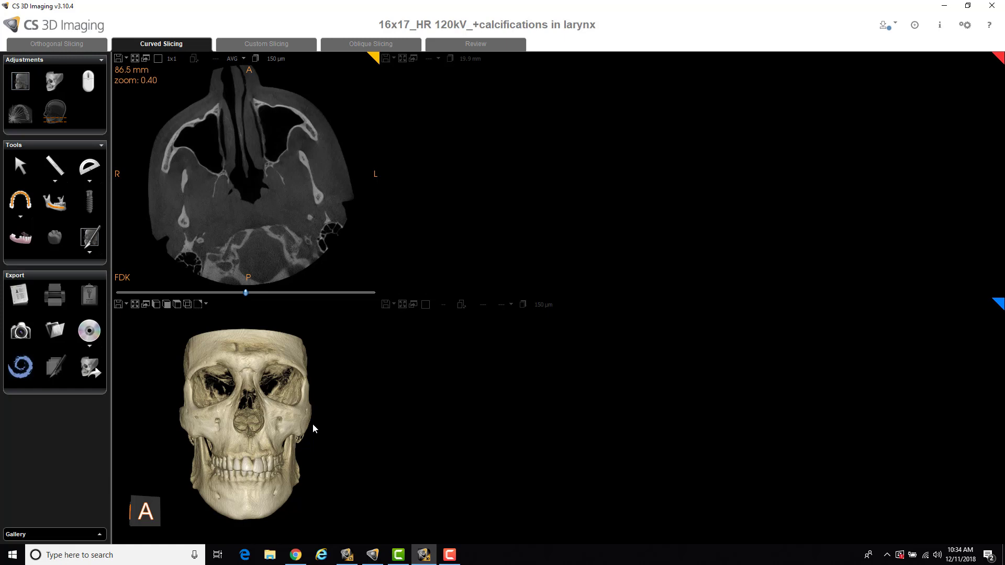
pyautogui.moveTo(291, 429); pyautogui.dragTo(263, 441)
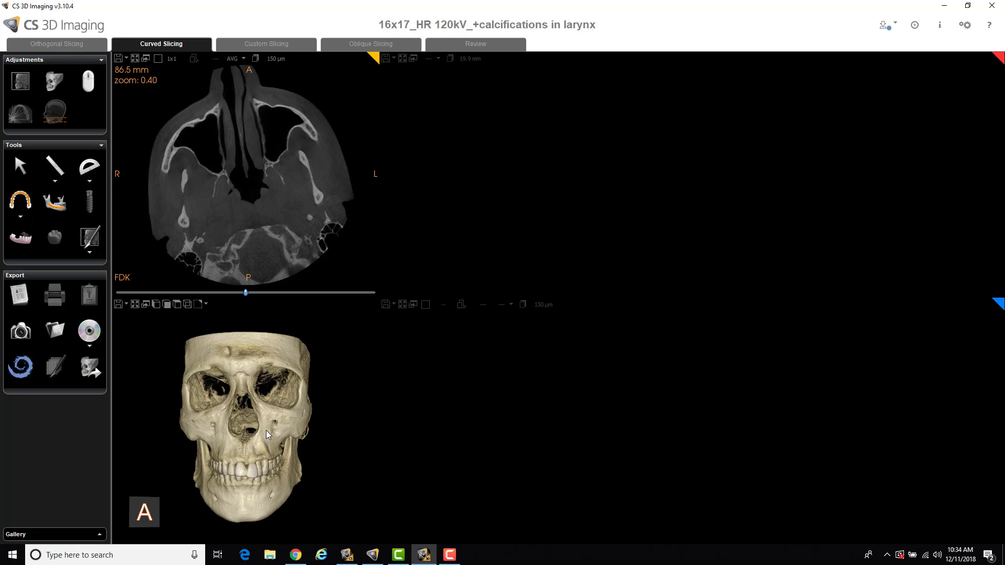
pyautogui.moveTo(265, 431); pyautogui.dragTo(245, 432)
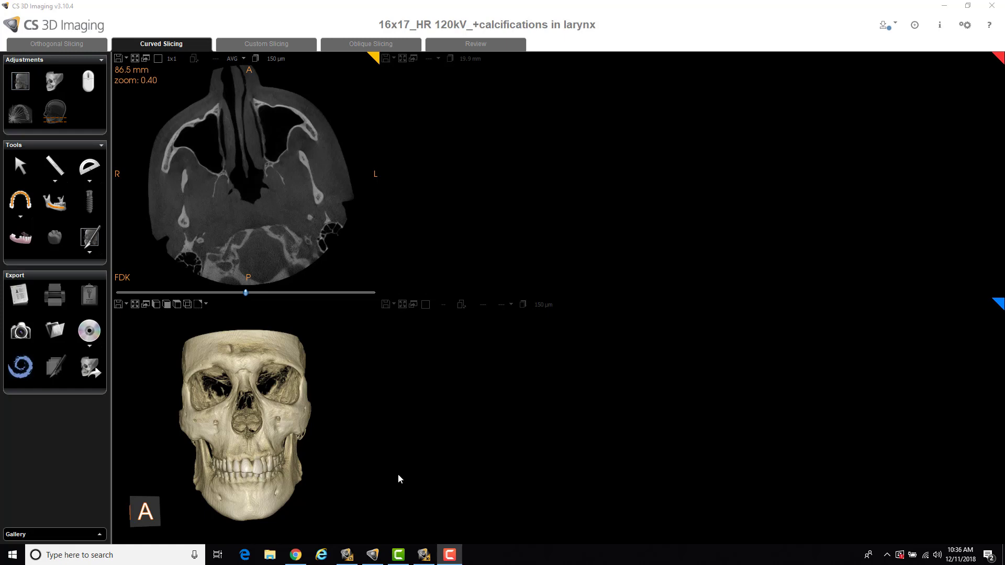
# - Enable the Reformatting Tool for CS 9600 scans only in the MPR preferences and confirm
pyautogui.click(966, 26)
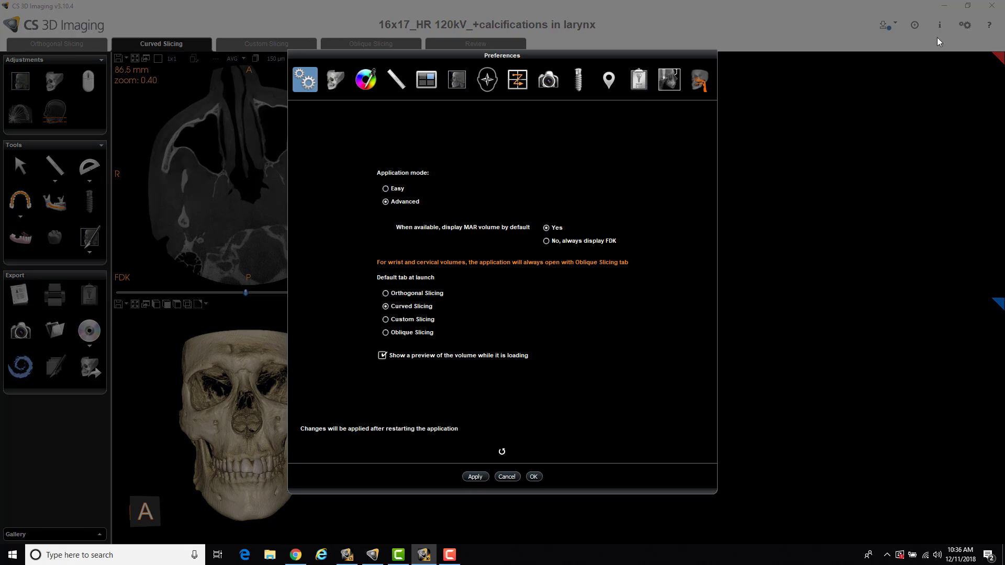
pyautogui.click(460, 88)
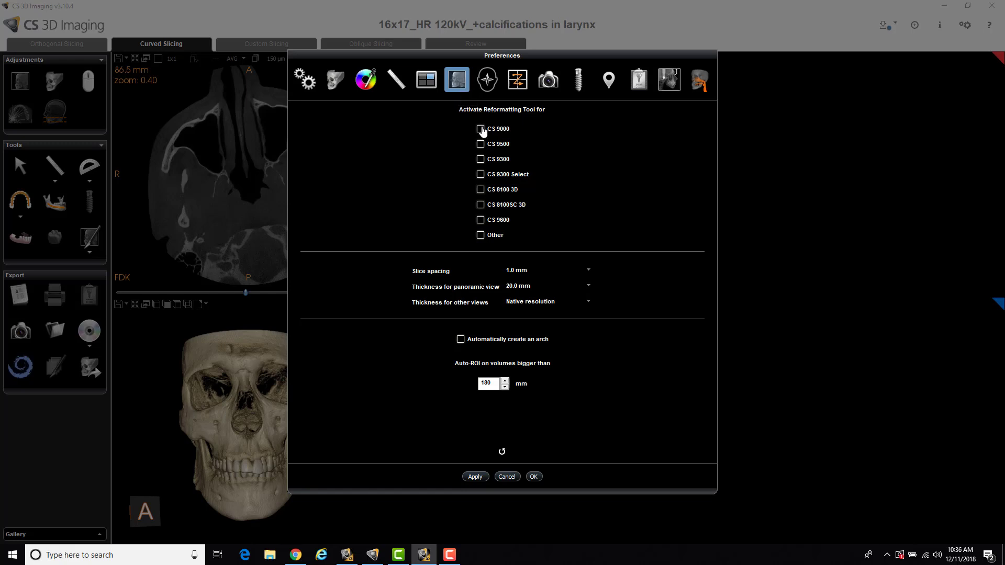
pyautogui.click(482, 222)
pyautogui.click(481, 236)
pyautogui.click(481, 236)
pyautogui.click(534, 477)
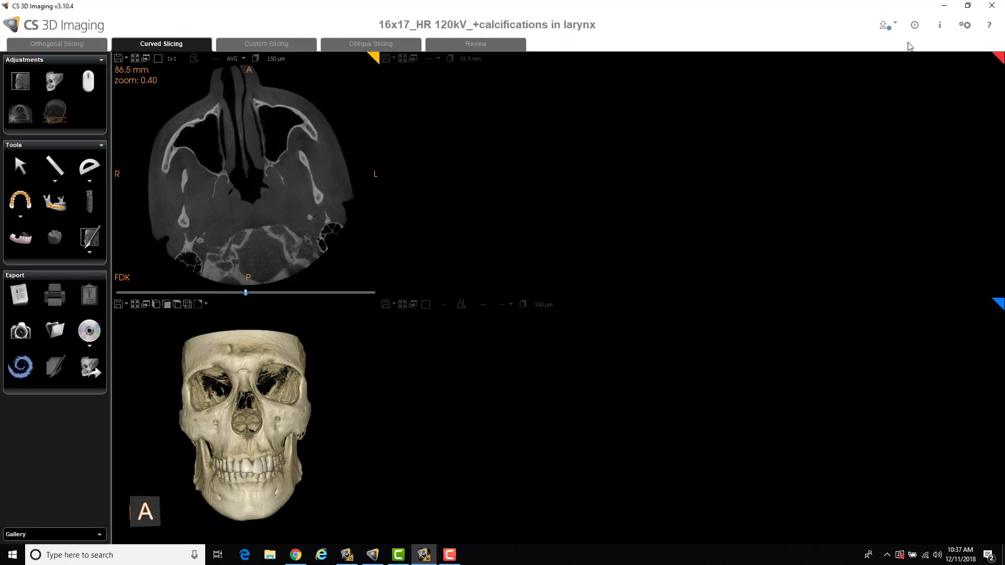
# - Close the 3D viewer and select the patient's 3D volume in the patient browser
pyautogui.click(992, 5)
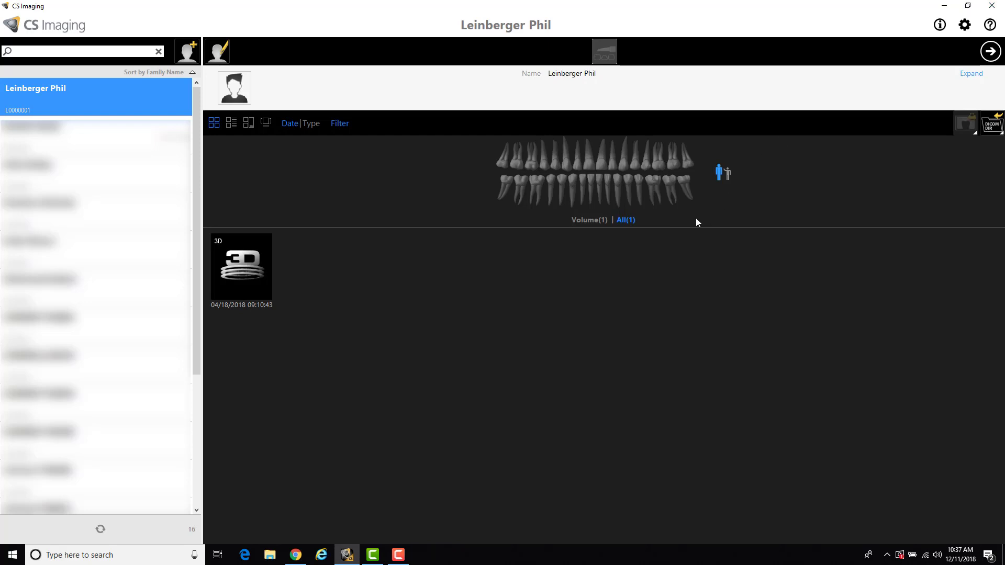
pyautogui.click(249, 274)
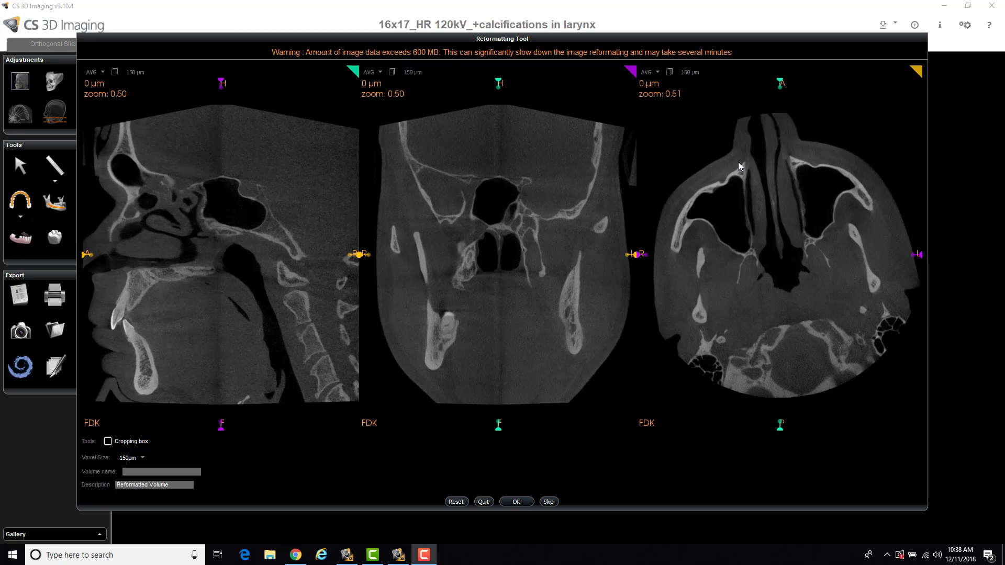
# - Realign the volume with the axial crosshair handle, then turn on the cropping box
pyautogui.click(780, 88)
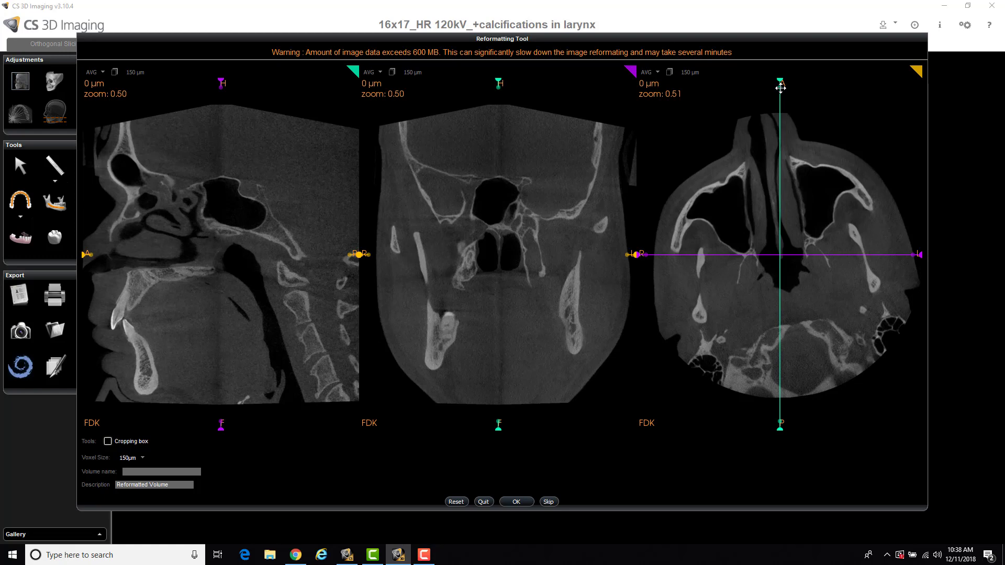
pyautogui.moveTo(780, 87); pyautogui.dragTo(751, 96)
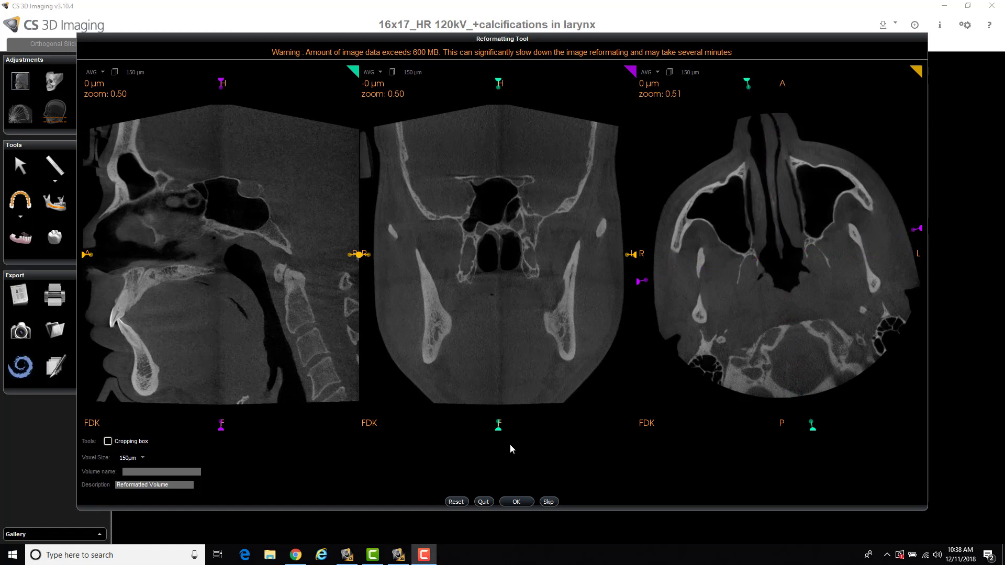
pyautogui.click(108, 441)
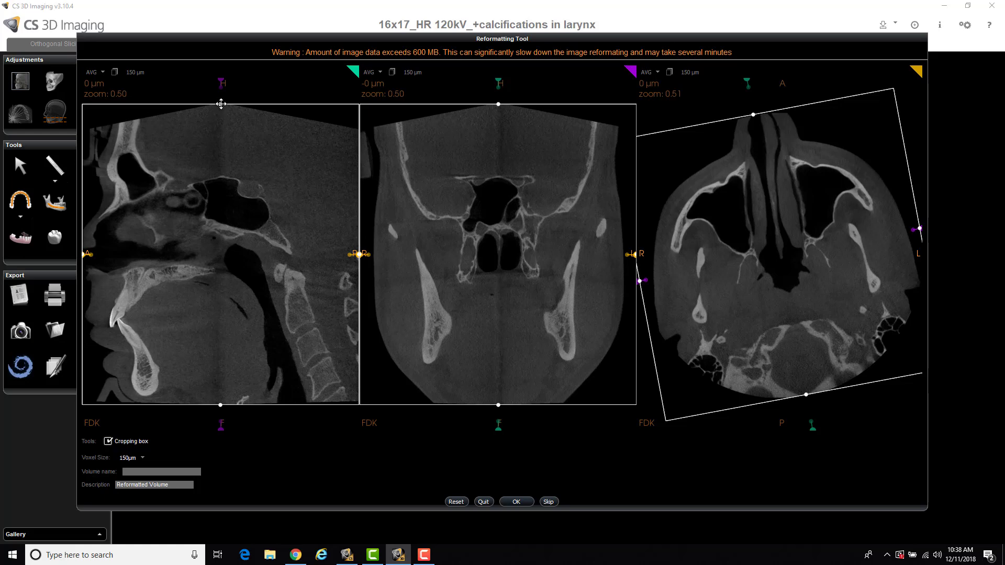
# - Lower the crop box top and move the axial slice down to the lower jaw
pyautogui.moveTo(221, 104); pyautogui.dragTo(224, 238)
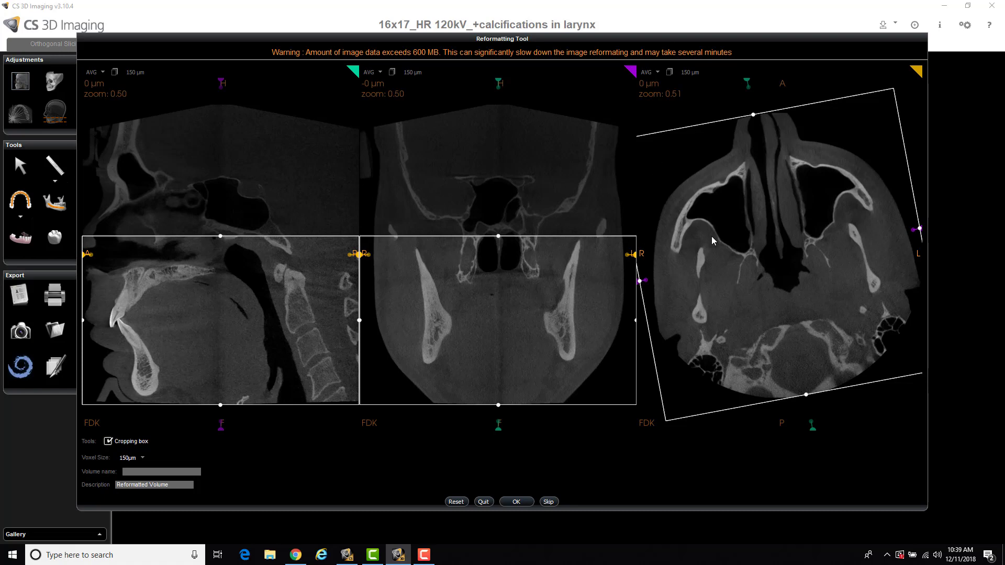
pyautogui.click(108, 441)
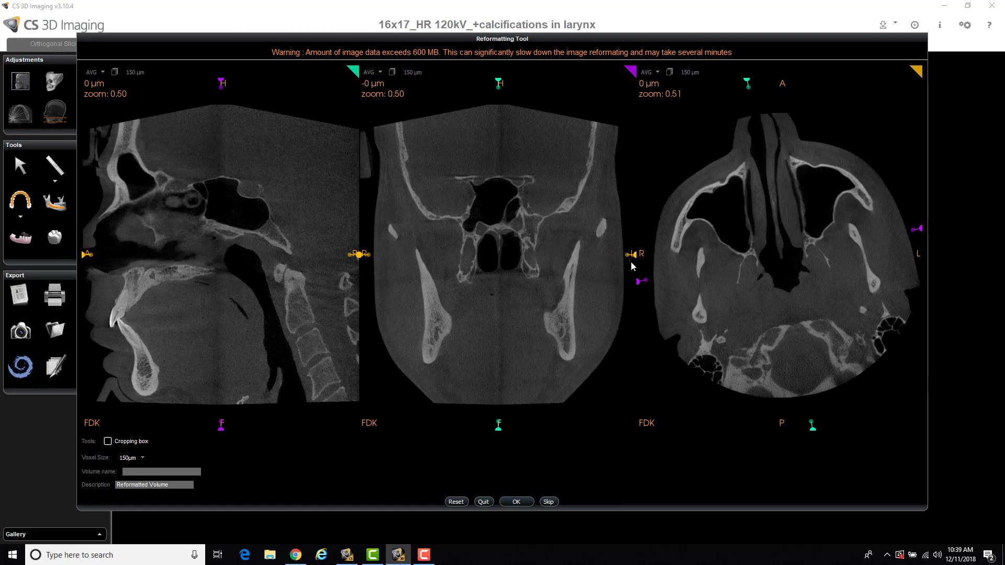
pyautogui.moveTo(634, 255); pyautogui.dragTo(649, 335)
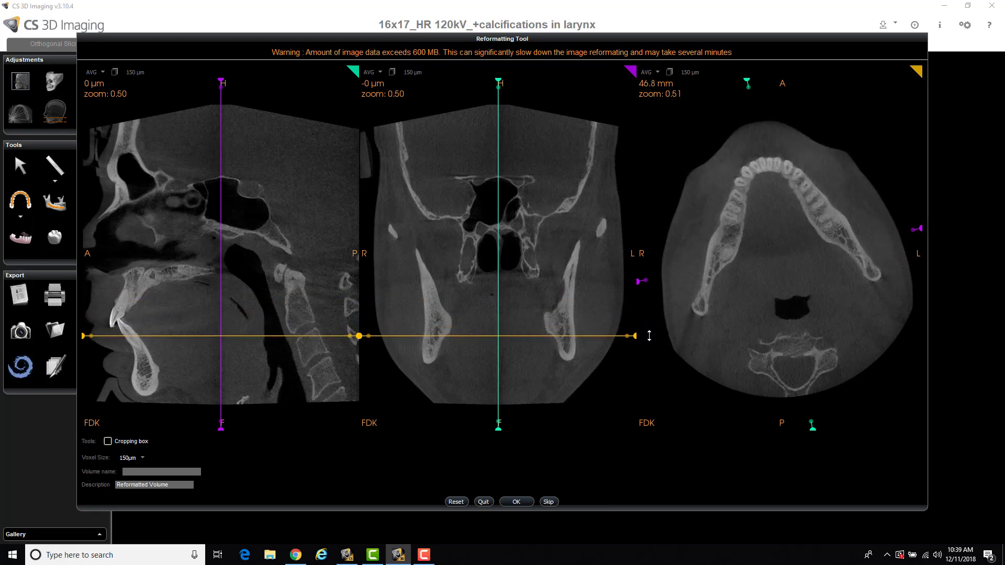
pyautogui.click(109, 442)
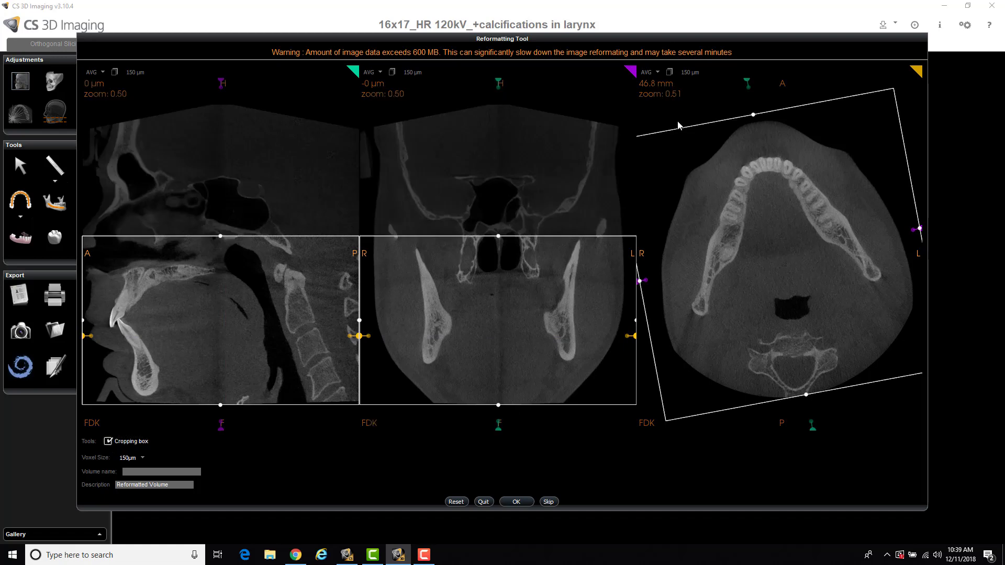
# - Pull the crop box's posterior, anterior, left and right edges in around the mandibular arch
pyautogui.moveTo(807, 394); pyautogui.dragTo(797, 320)
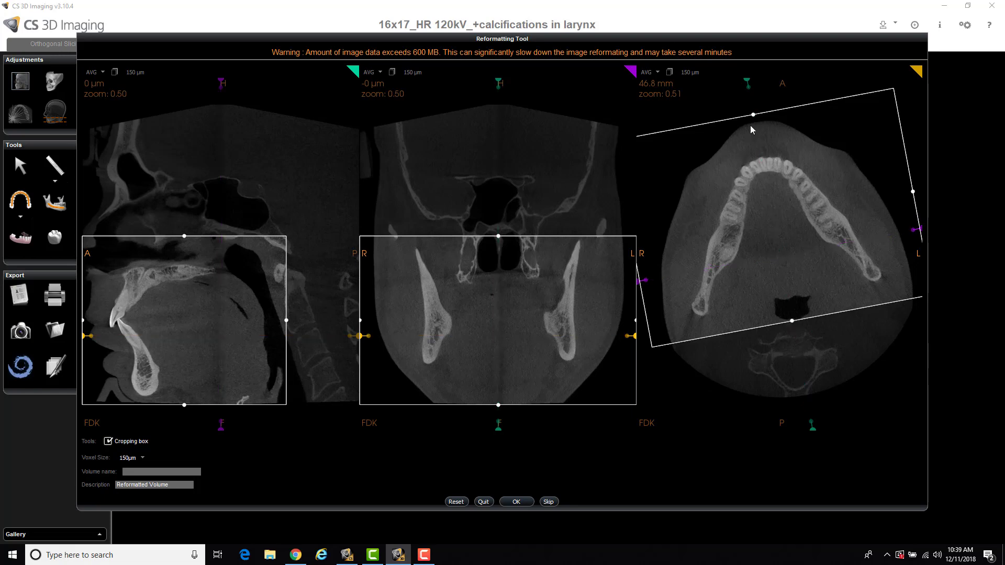
pyautogui.moveTo(754, 115); pyautogui.dragTo(756, 124)
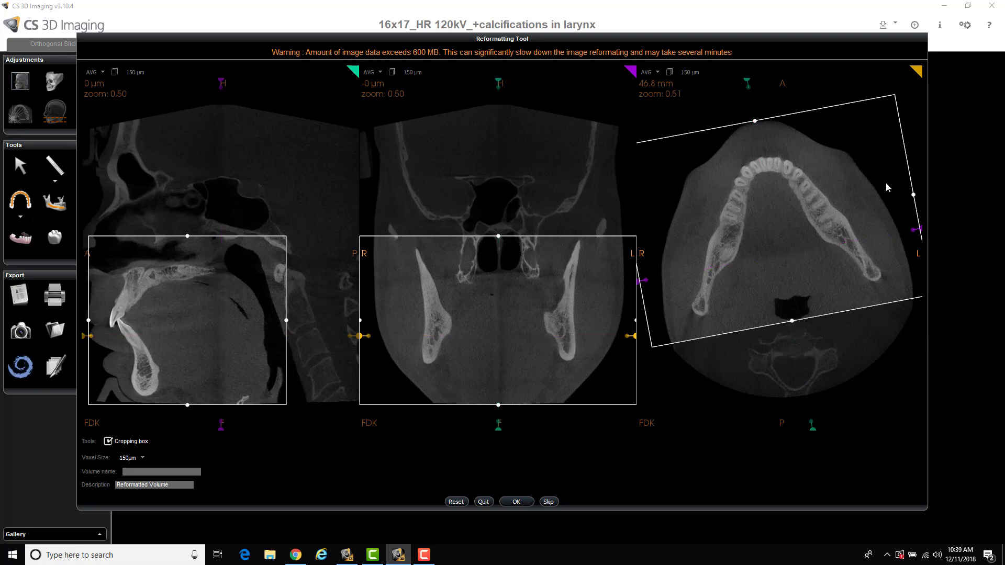
pyautogui.moveTo(908, 197); pyautogui.dragTo(892, 199)
pyautogui.moveTo(634, 250); pyautogui.dragTo(655, 253)
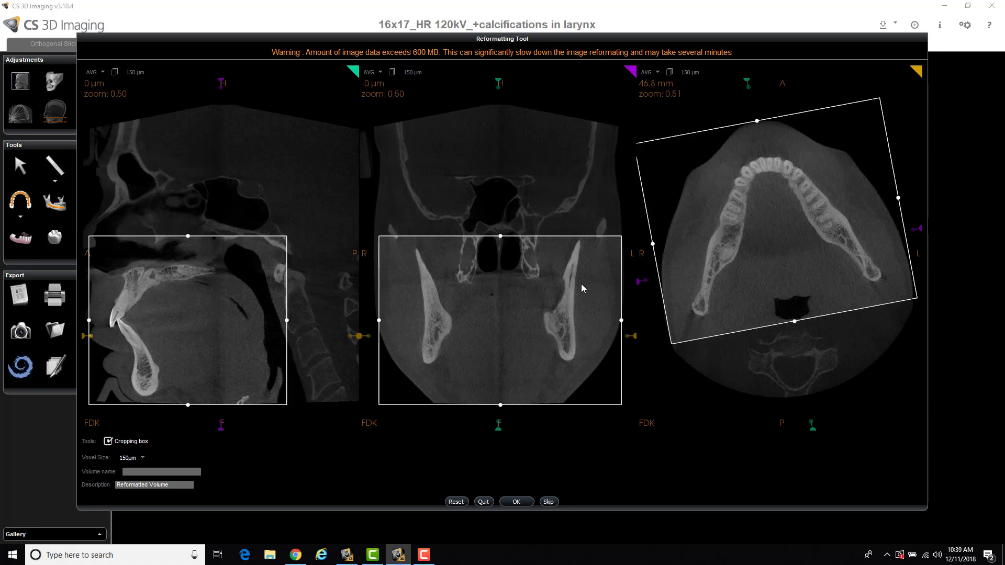
# - Name the new volume 'Cropped Volume' and run the reformatting
pyautogui.click(149, 471)
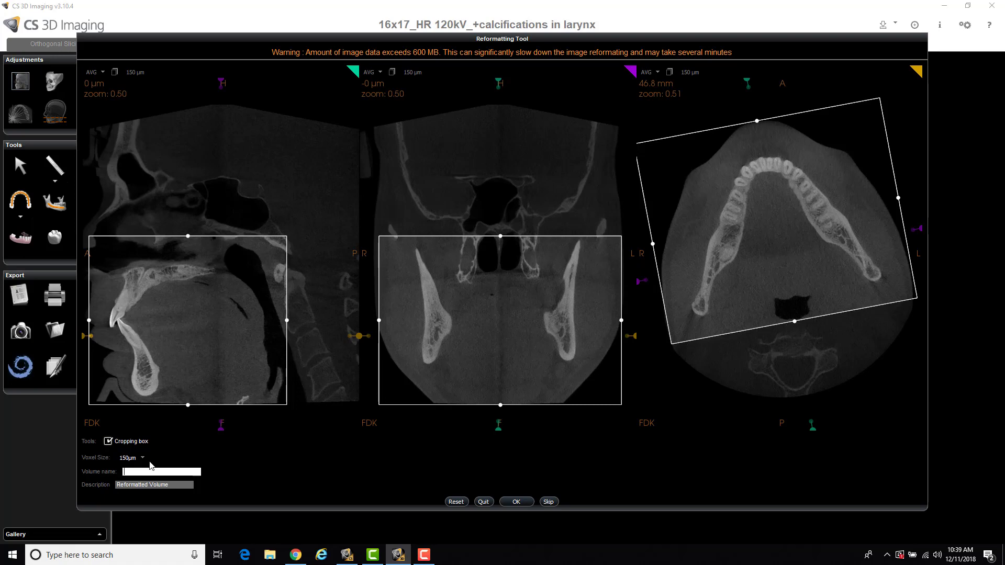
pyautogui.write('Cropped Volume')
pyautogui.click(516, 503)
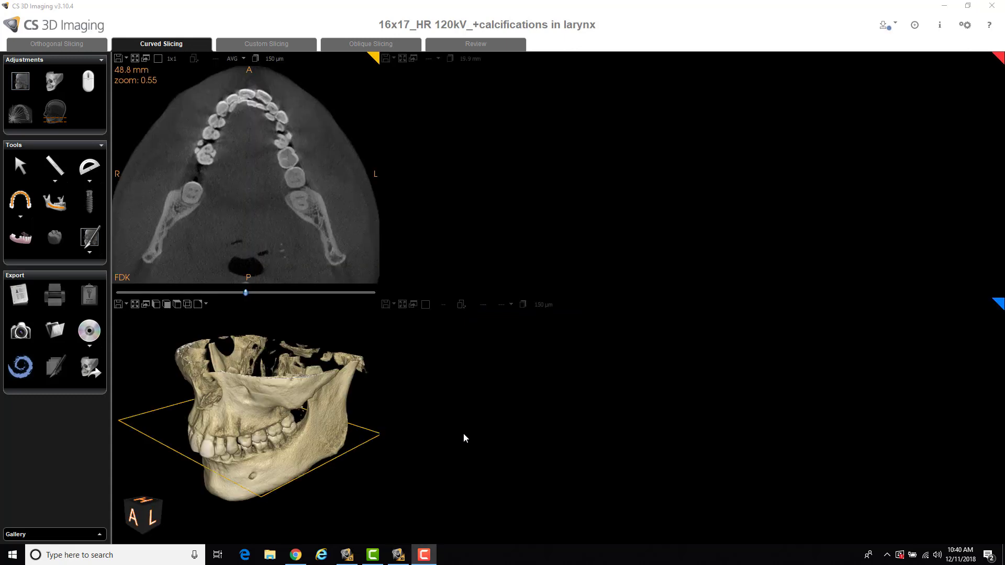
# - Review the cropped volume by rotating the 3D render and moving the axial slice to 39.0 mm
pyautogui.moveTo(240, 457); pyautogui.dragTo(249, 427)
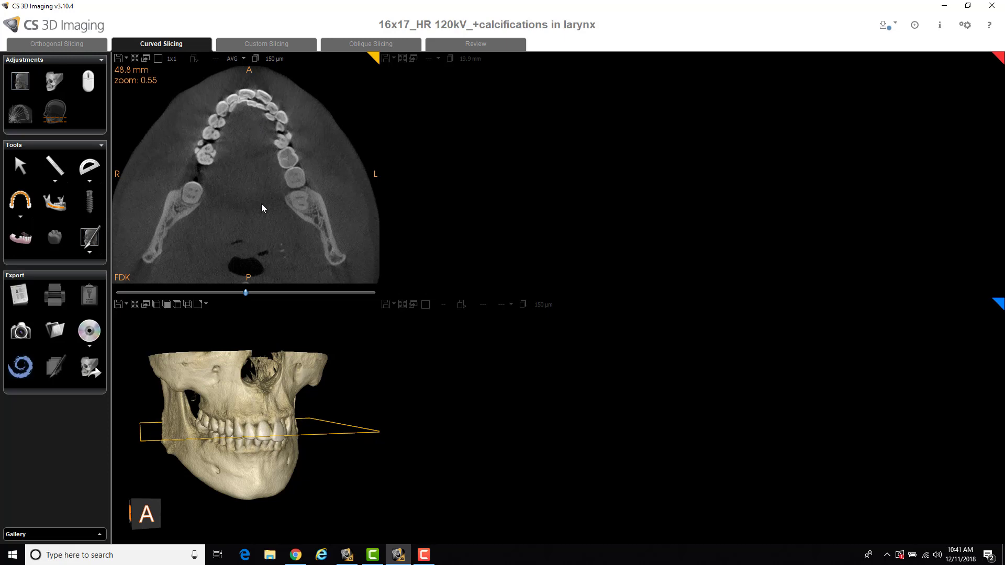
pyautogui.moveTo(246, 293); pyautogui.dragTo(221, 293)
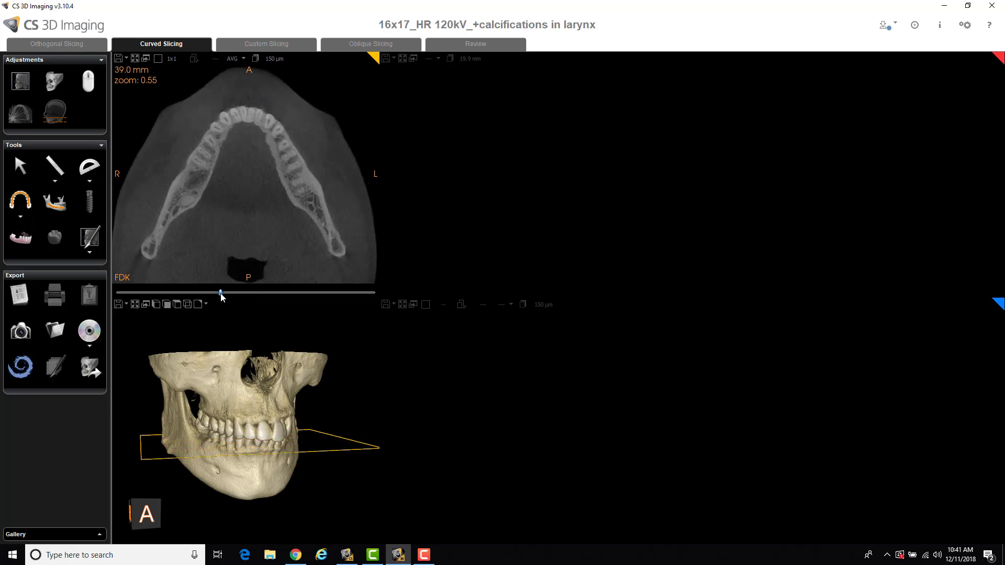
pyautogui.moveTo(233, 378); pyautogui.dragTo(237, 384)
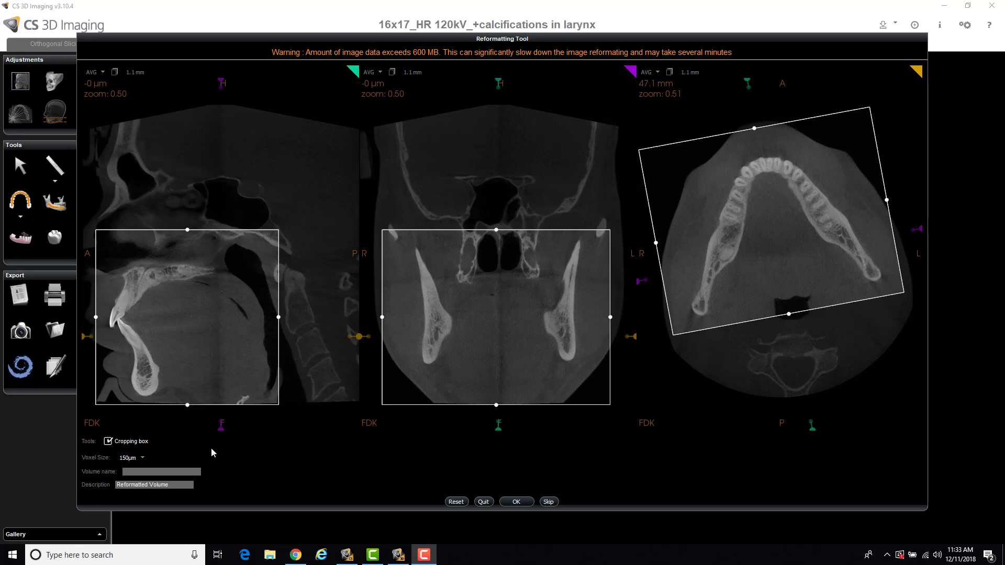
# - Set the voxel size to 500µm and name the volume 'cropped with lower res'
pyautogui.click(142, 459)
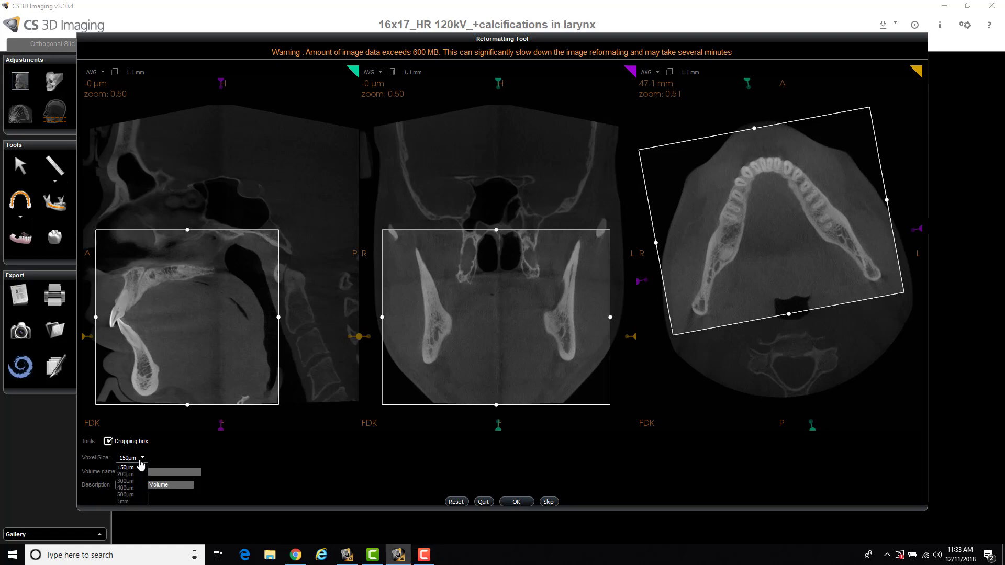
pyautogui.click(134, 494)
pyautogui.click(143, 473)
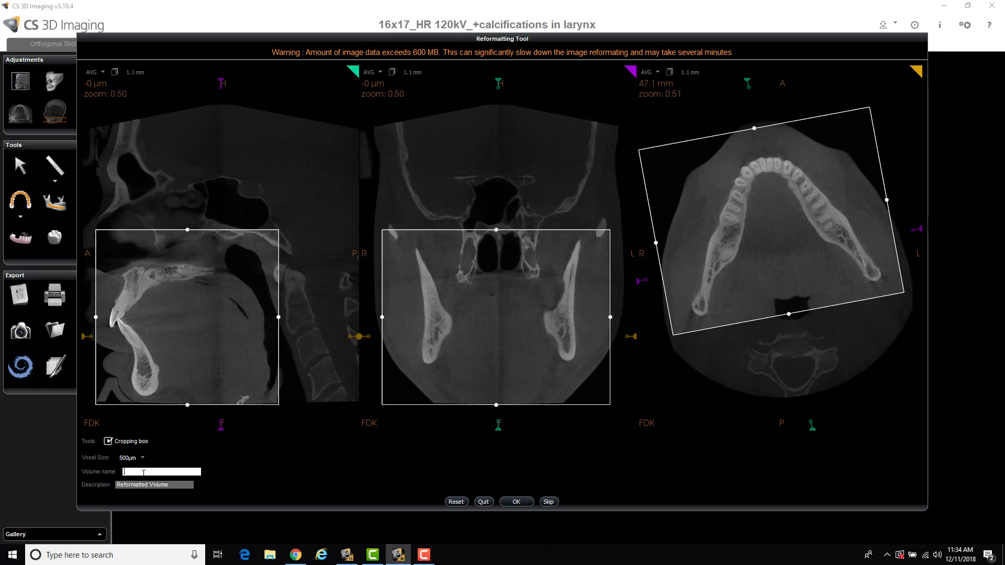
pyautogui.write('cropped with lower res')
# - Create the 500 µm volume, keep 500 µm slice thickness, and move the axial slice to 40.0 mm
pyautogui.click(517, 502)
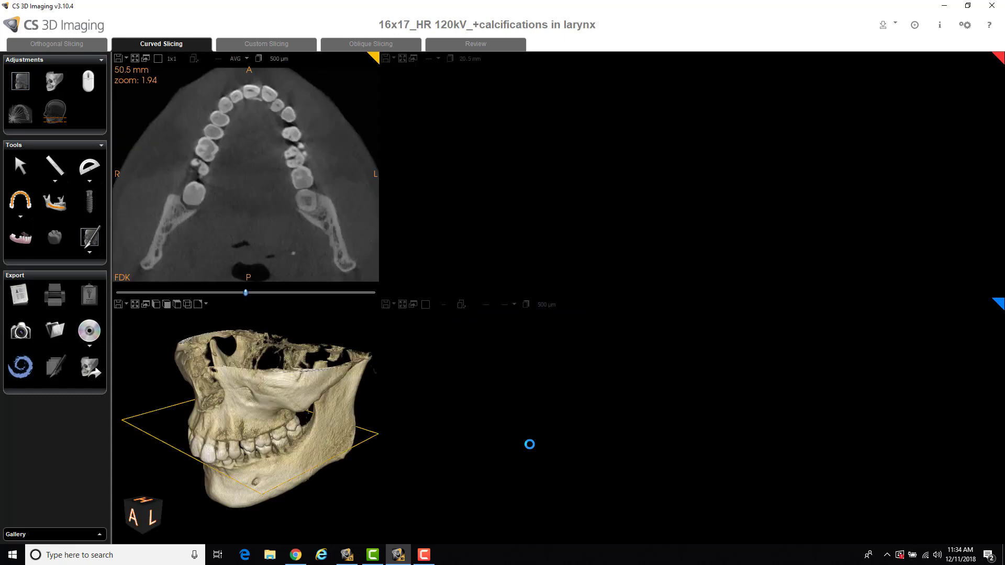
pyautogui.click(277, 58)
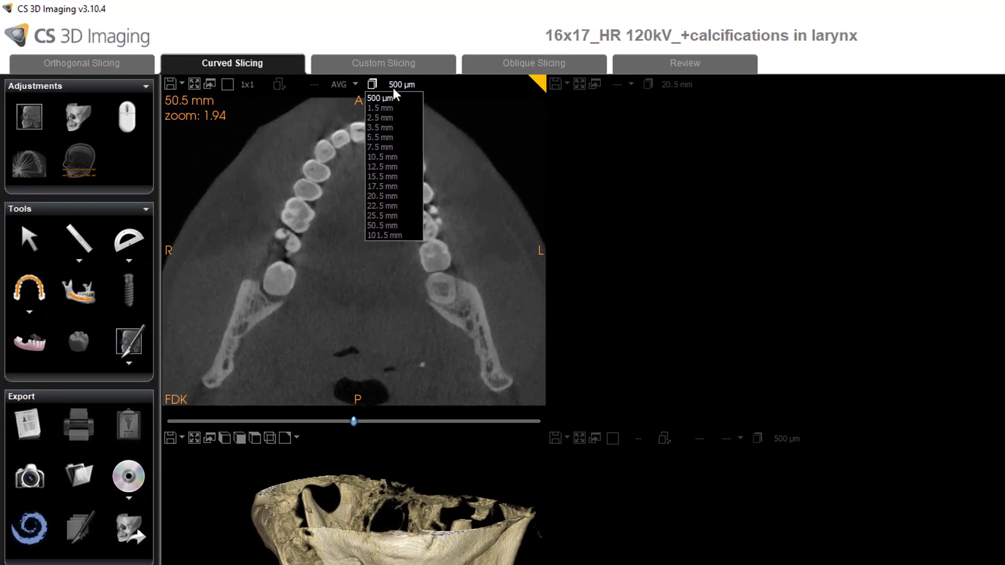
pyautogui.click(387, 98)
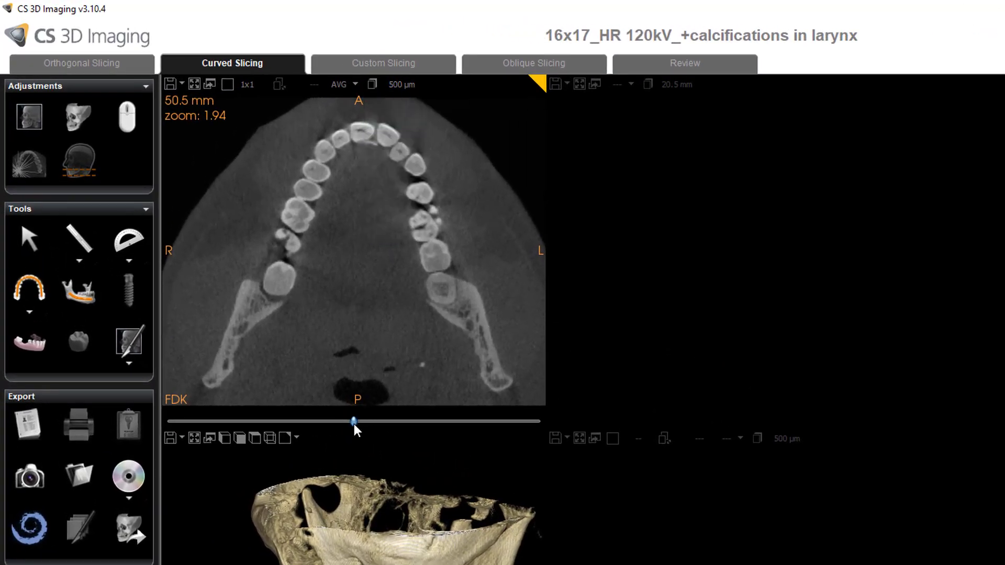
pyautogui.moveTo(354, 426); pyautogui.dragTo(319, 425)
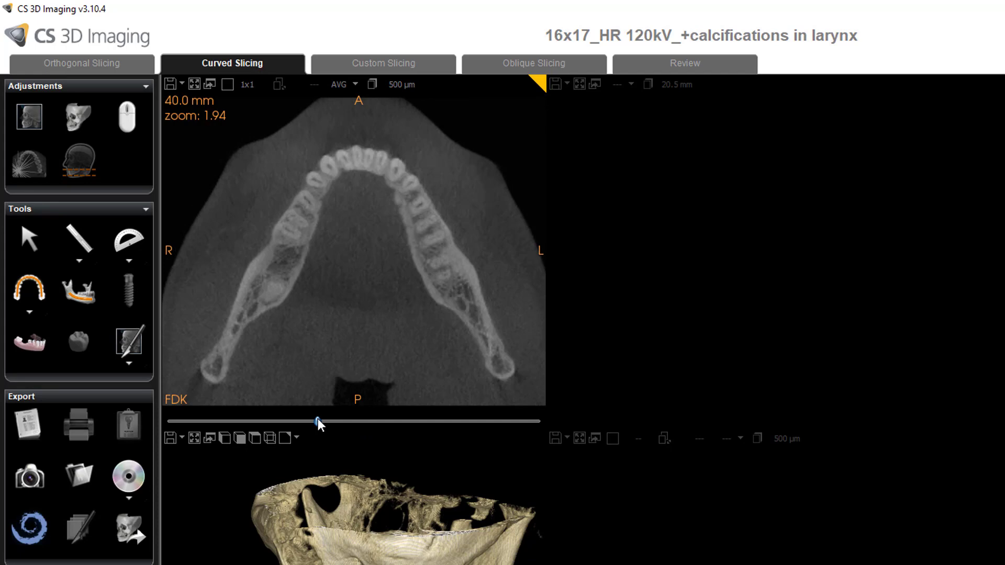